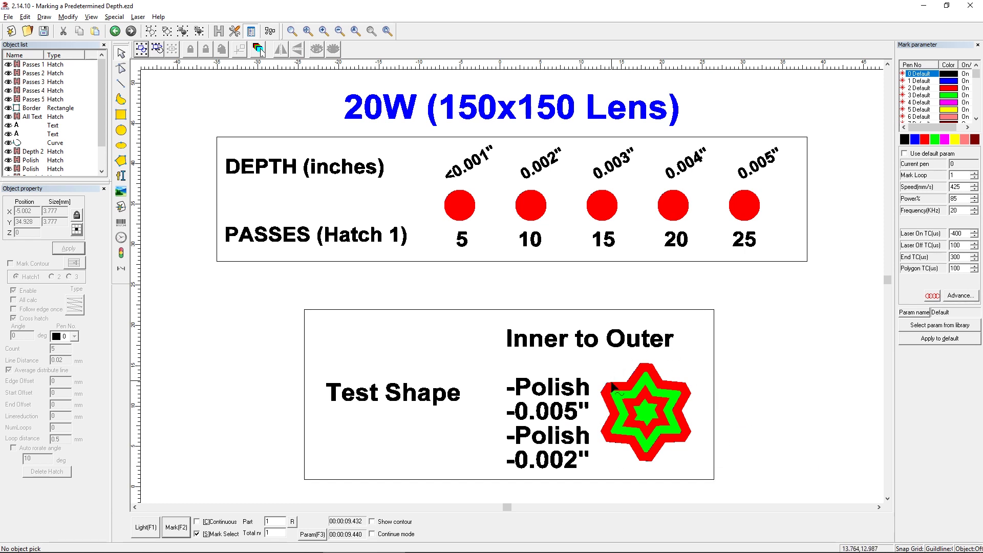
- Inspect the star test shape's inner Polish hatch, then deselect the star
left_click(660, 383)
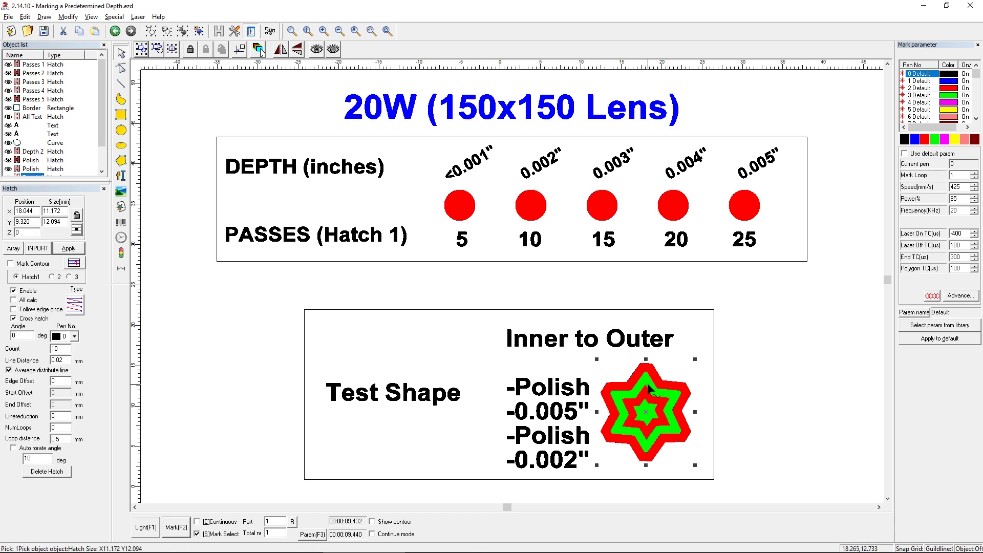
left_click(649, 389)
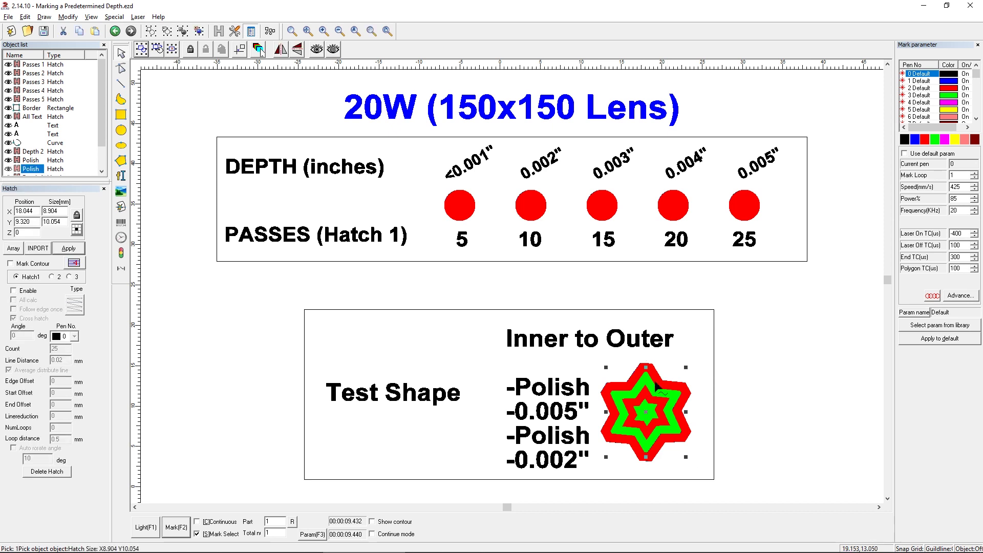
left_click(703, 376)
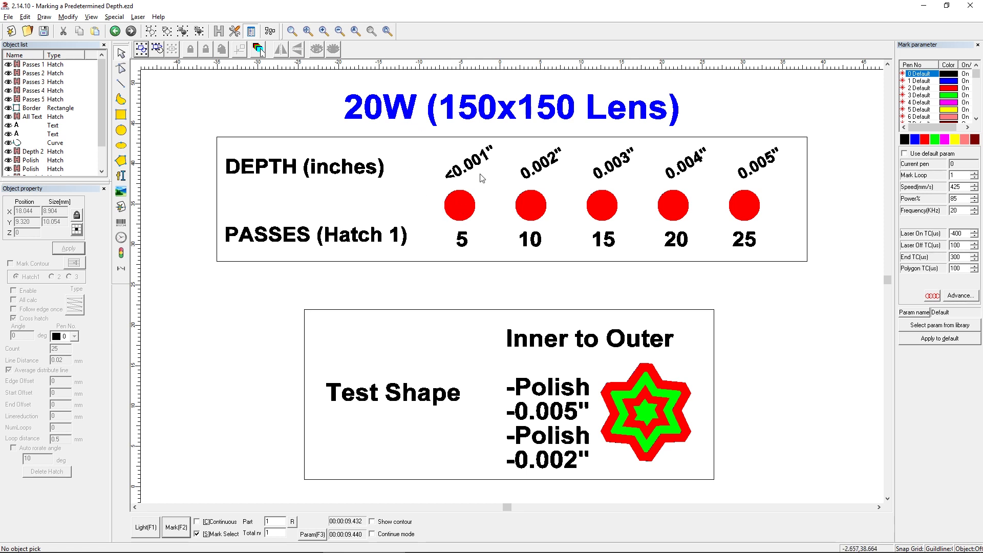
- Select the first red depth dot, Passes 1
left_click(458, 215)
left_click(458, 215)
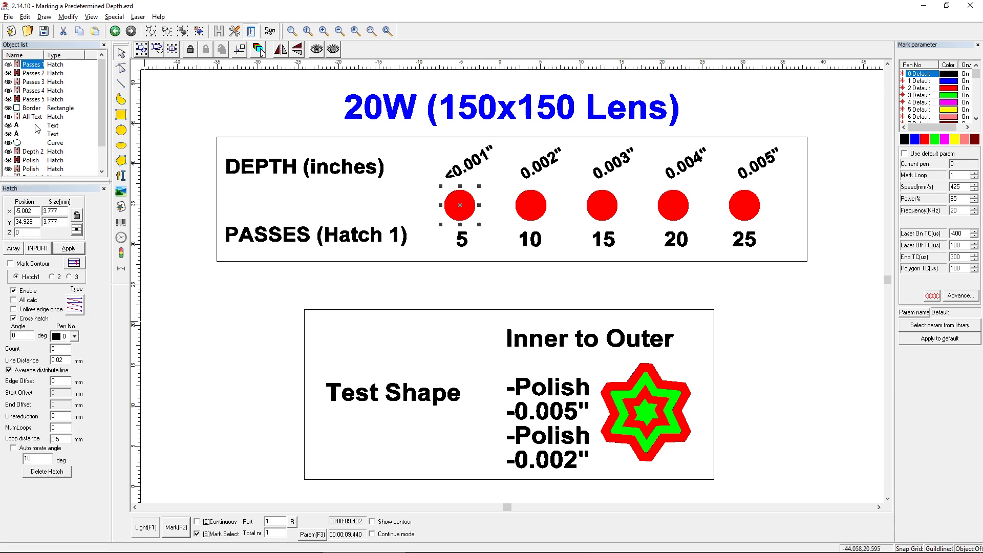
scroll(36, 115, "down", 1)
scroll(38, 109, "up", 1)
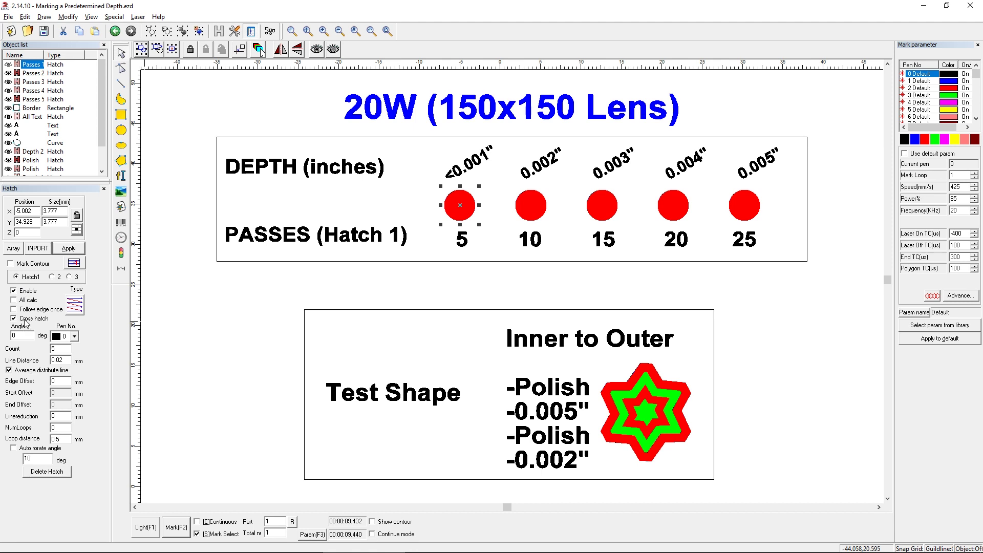
- Preview concentric, parallel-line and zigzag fill patterns on Passes 1, then view its second hatch
left_click(76, 305)
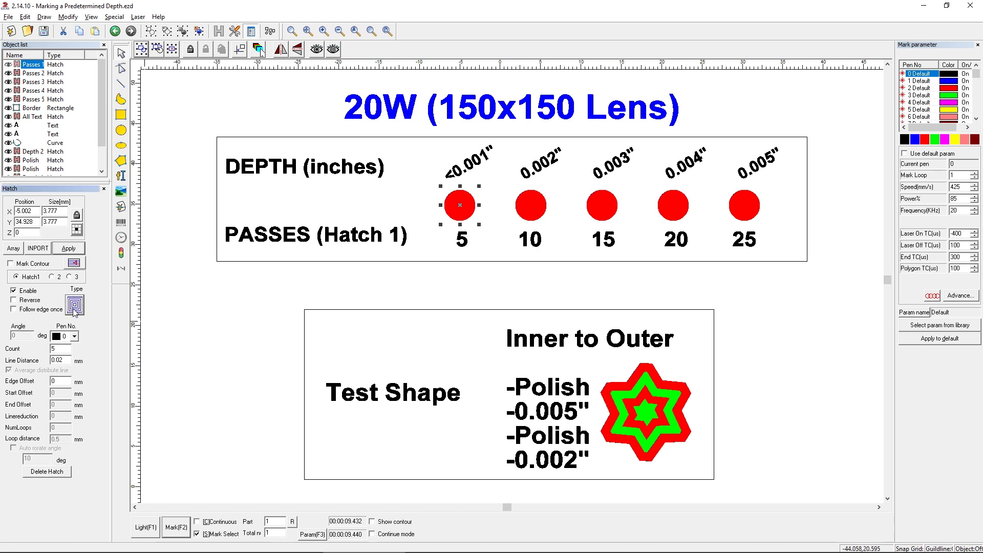
left_click(74, 308)
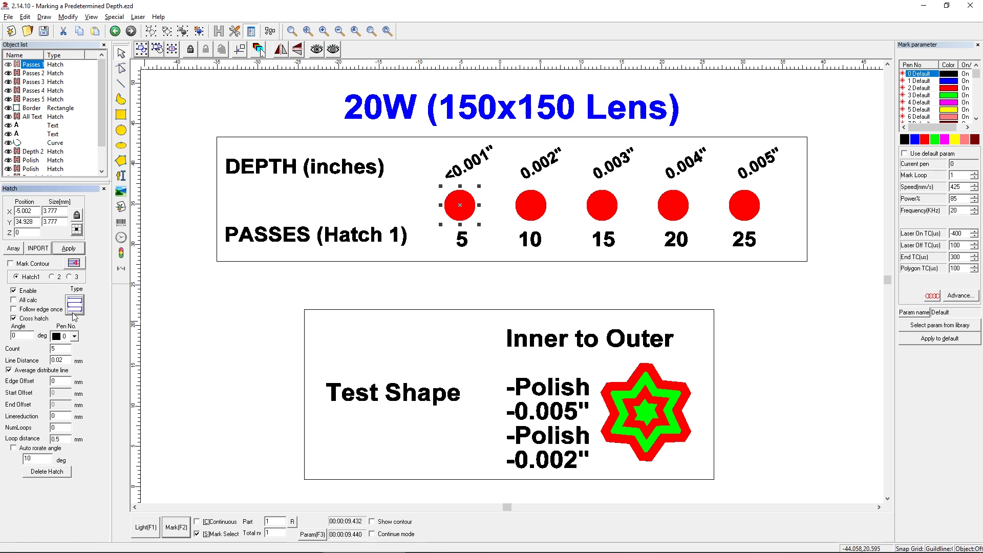
left_click(77, 307)
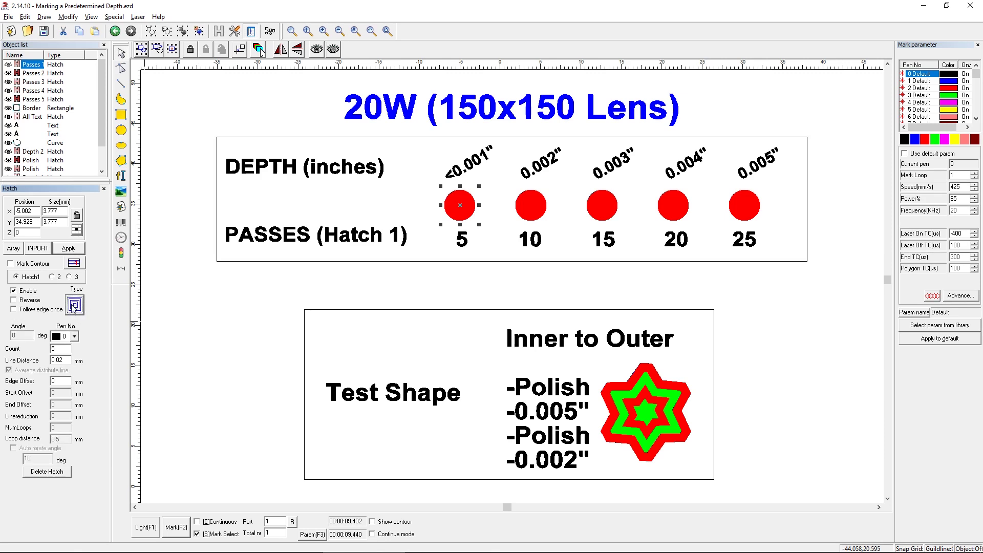
left_click(75, 307)
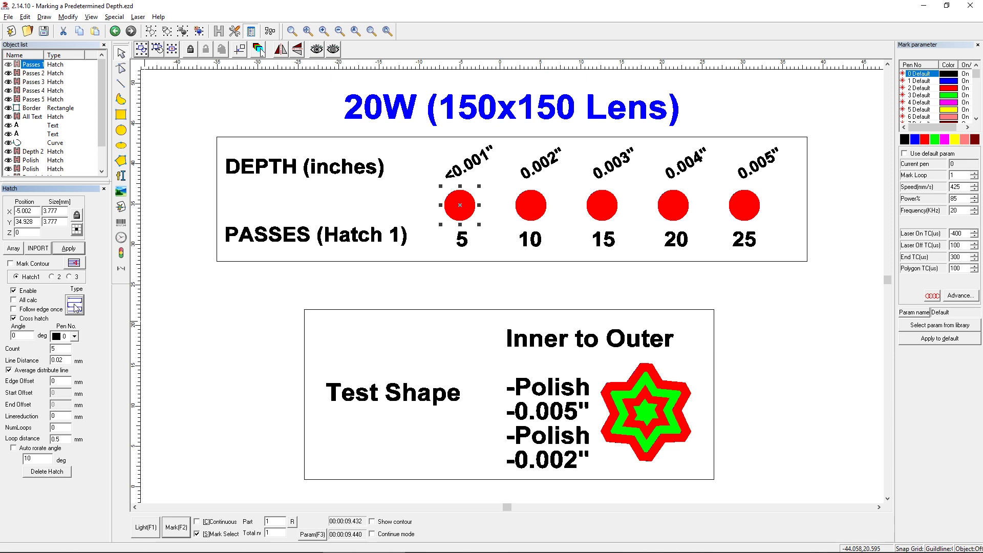
left_click(76, 311)
left_click(72, 306)
left_click(52, 278)
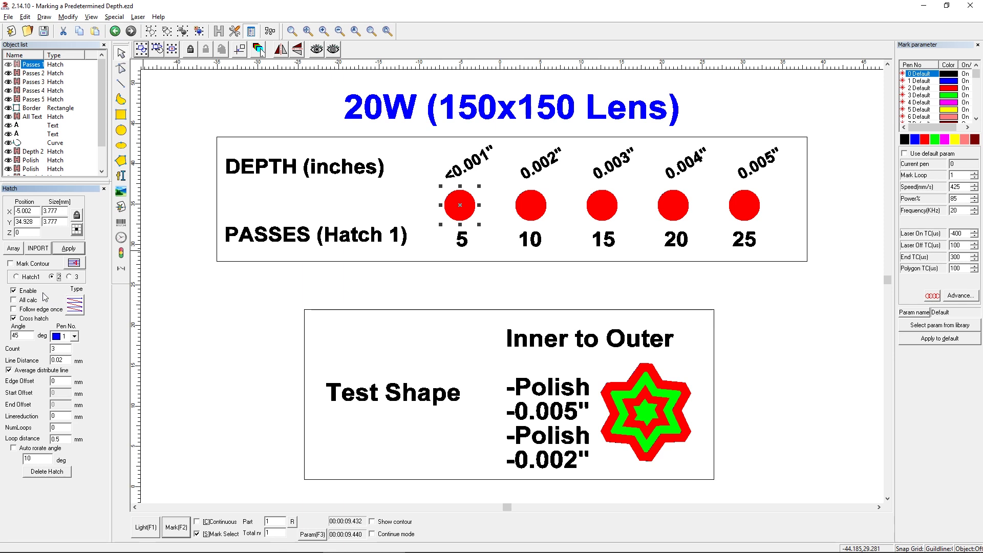
- Return to Passes 1's first hatch: 0° cross hatch, pen 0, count 5, 0.02 mm spacing
left_click(31, 277)
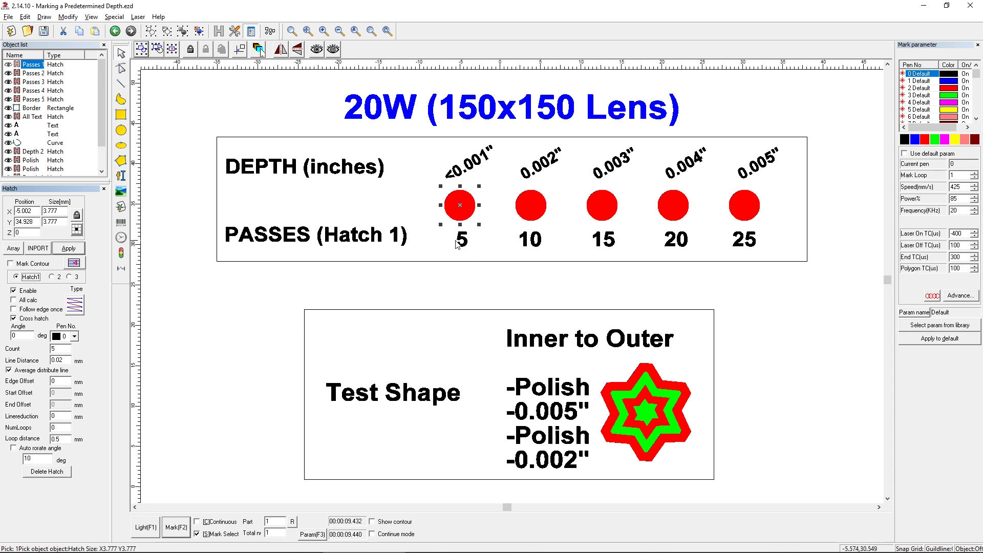
- Check the third hatch layer's line distance of 0.01, leaving it unchanged
left_click(69, 276)
double_click(54, 360)
left_click(65, 360)
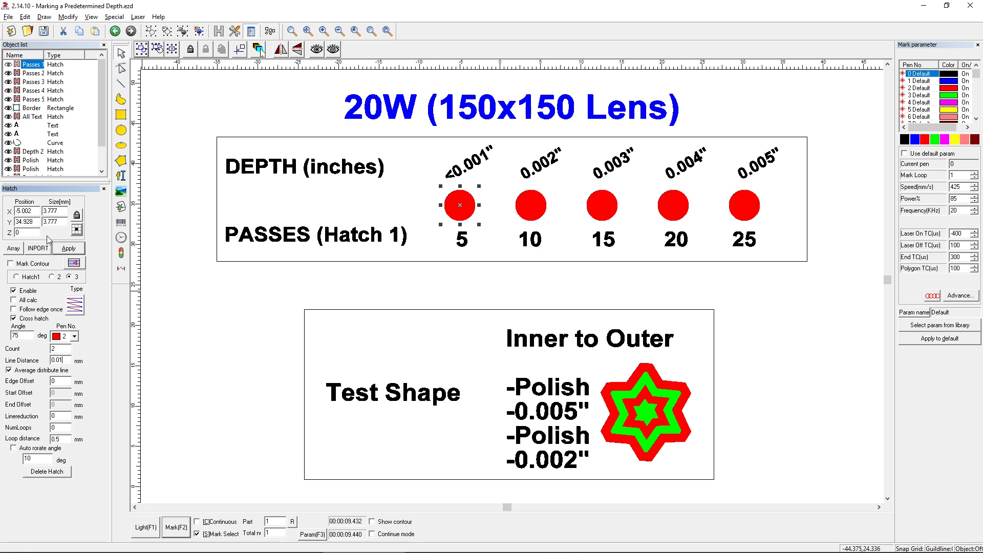
- Check the first hatch layer's line distance of 0.02, leaving it unchanged
left_click(52, 277)
left_click(30, 277)
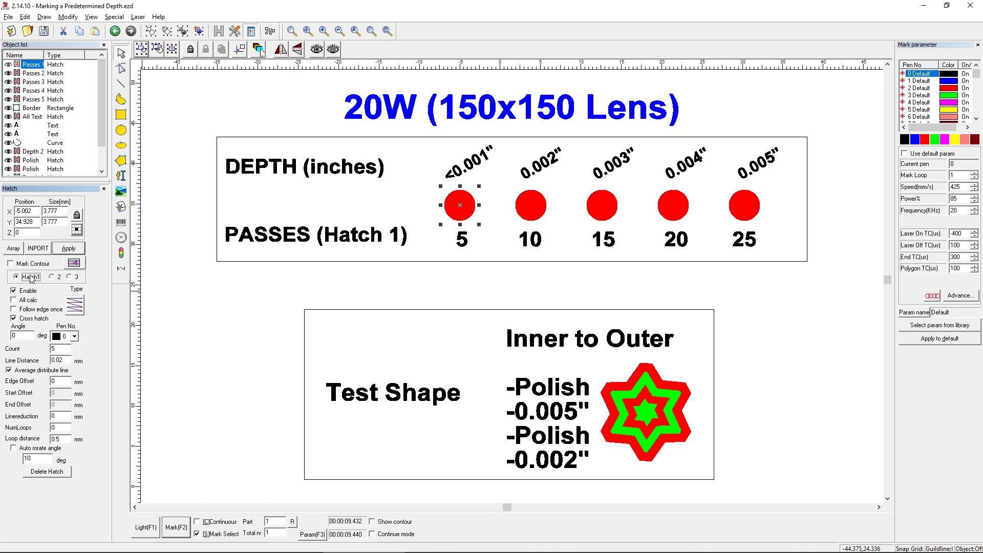
double_click(57, 361)
left_click(61, 360)
- Reselect Passes 1 and show hatch 3: 75° cross hatch, pen 2, count 2, 0.01 mm
left_click(54, 276)
left_click(17, 276)
left_click(858, 182)
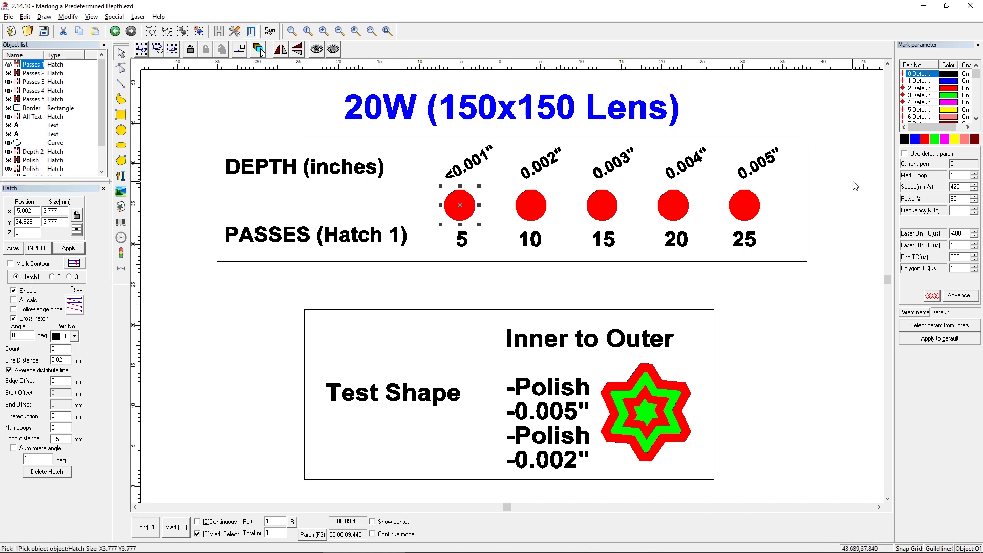
left_click(449, 200)
left_click(52, 277)
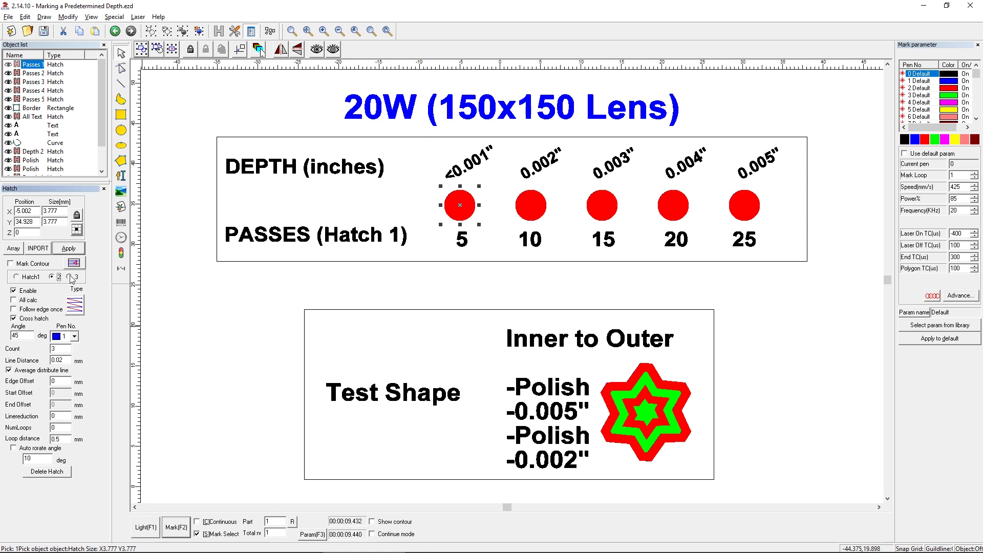
left_click(69, 276)
left_click(849, 121)
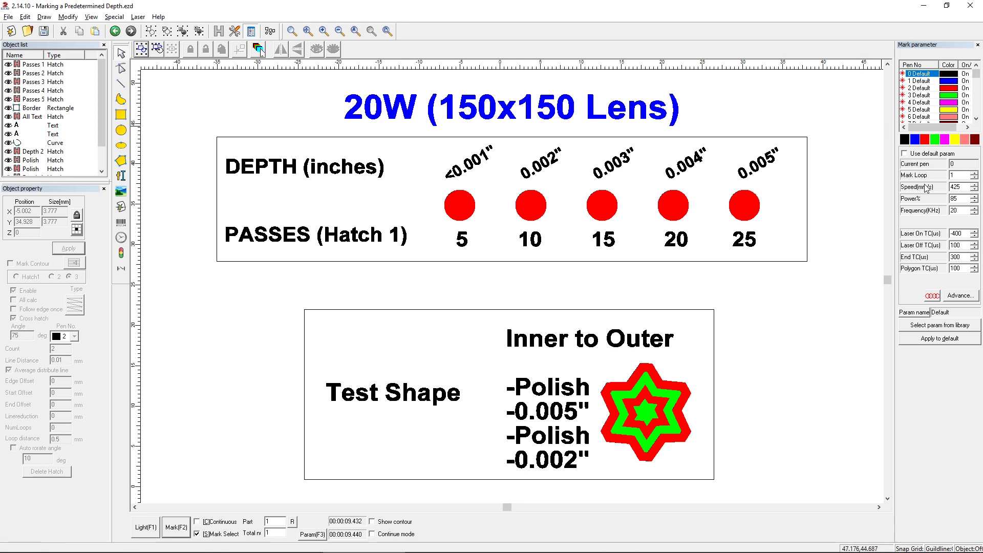
double_click(957, 186)
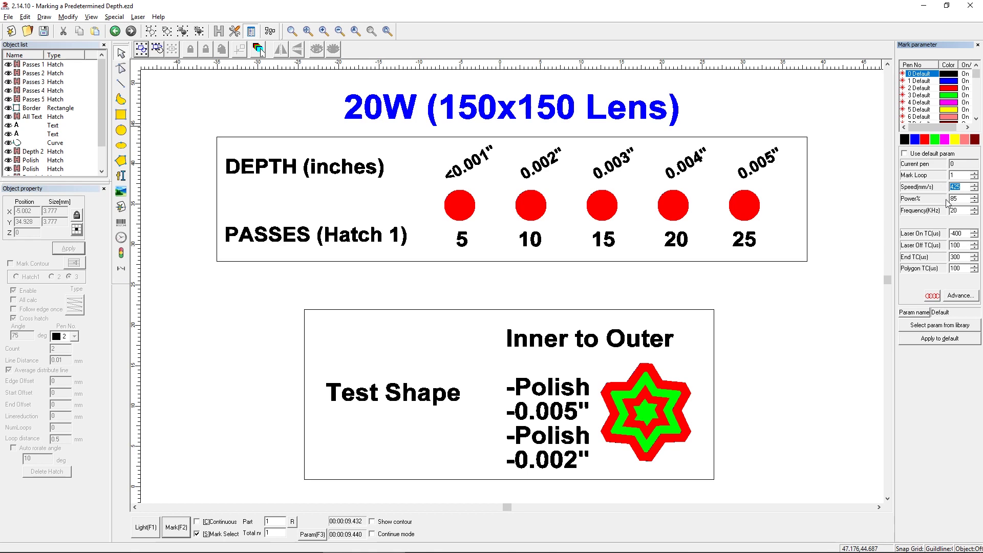
key("Tab")
key("Tab")
left_click(961, 211)
left_click(948, 200)
double_click(951, 188)
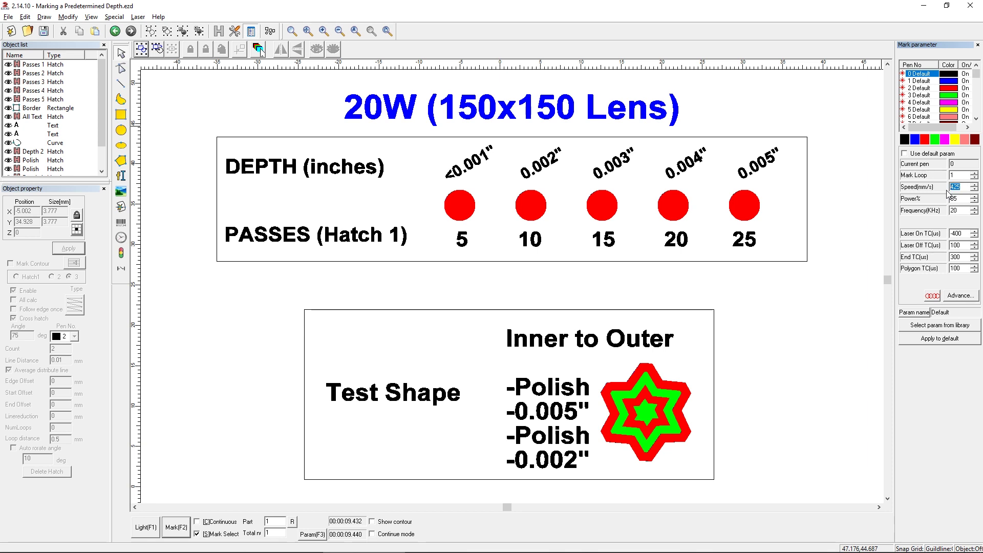
left_click(961, 188)
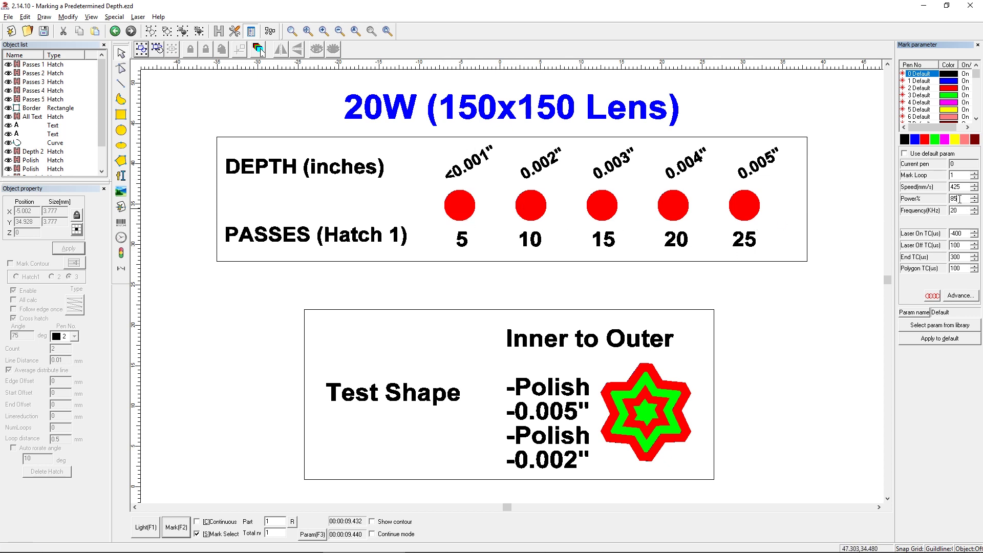
left_click(458, 273)
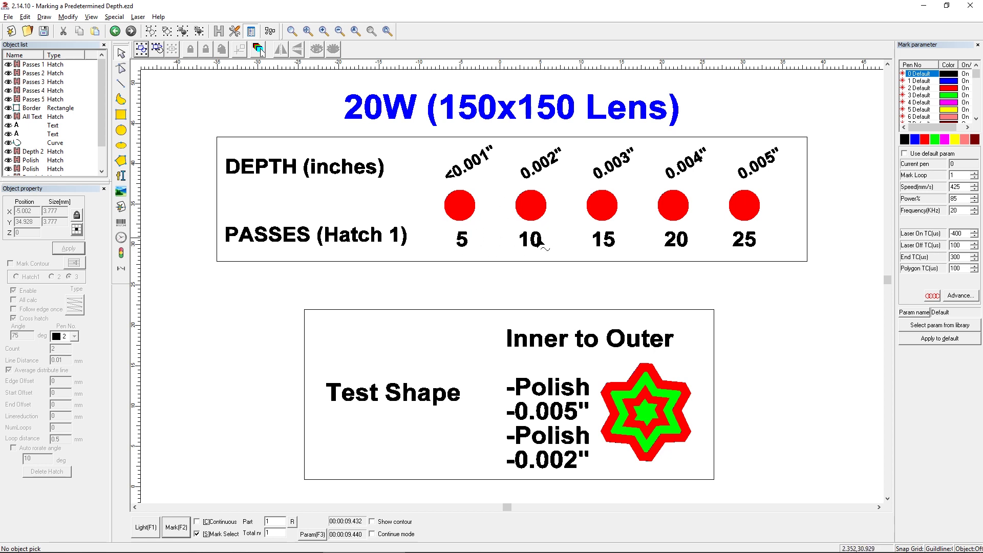
double_click(956, 187)
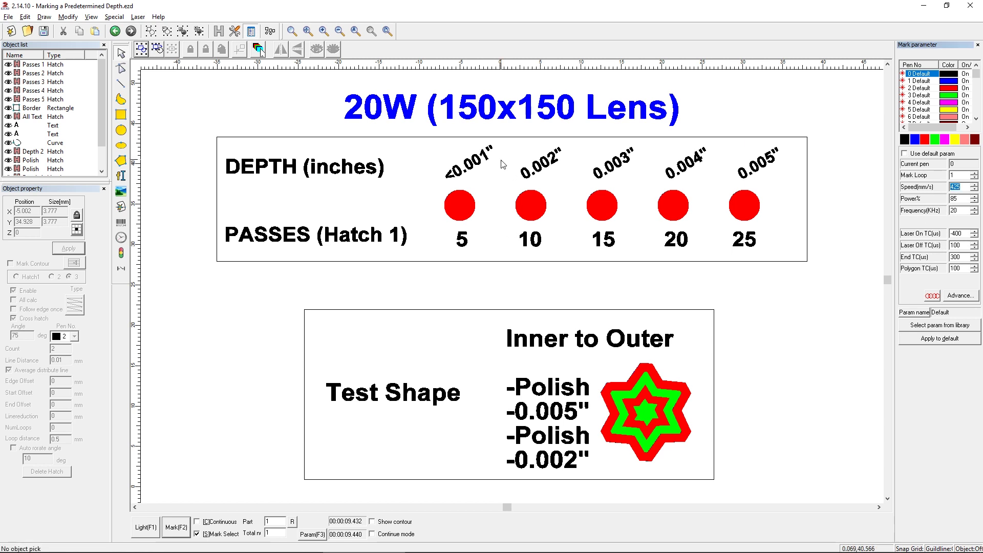
type("4650")
key("BackSpace")
type("25")
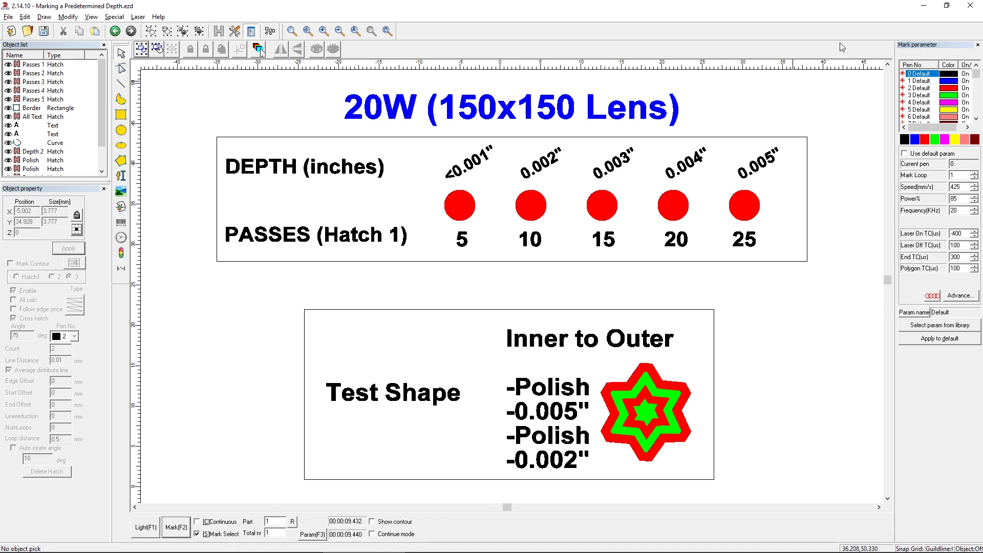
- Compare pen 1, then highlight pen 2's marking settings: power 20 and frequency 60
left_click(918, 81)
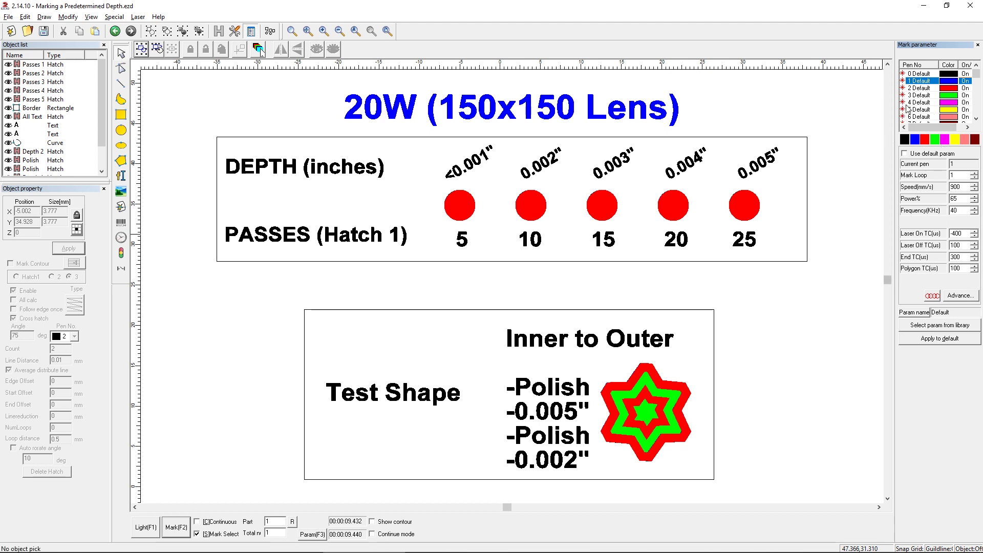
left_click(914, 88)
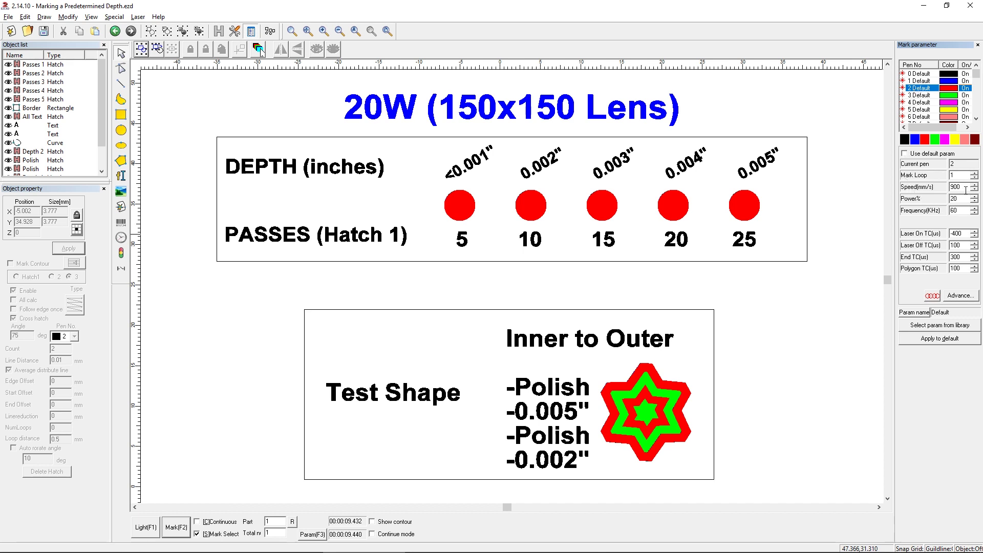
double_click(953, 198)
double_click(953, 210)
left_click(959, 210)
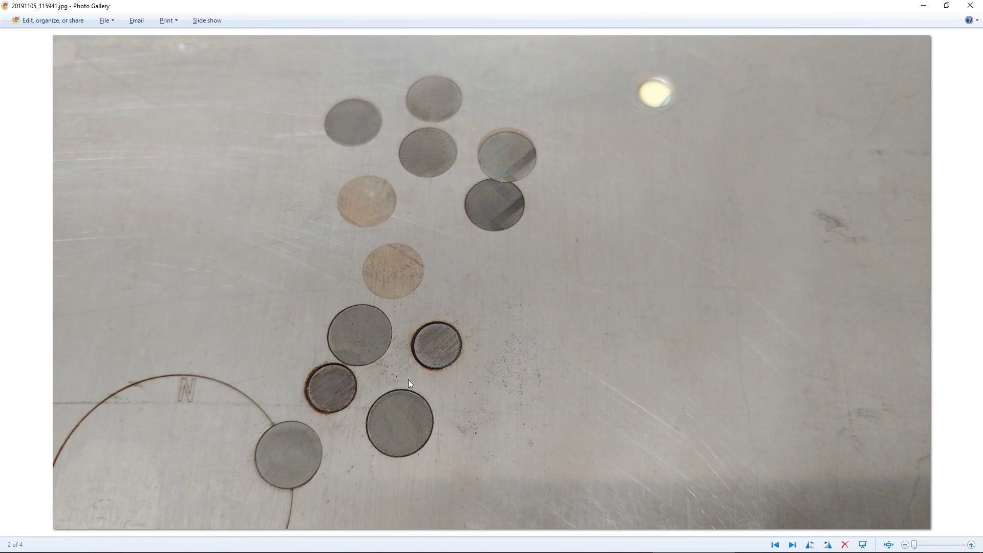
left_click(774, 545)
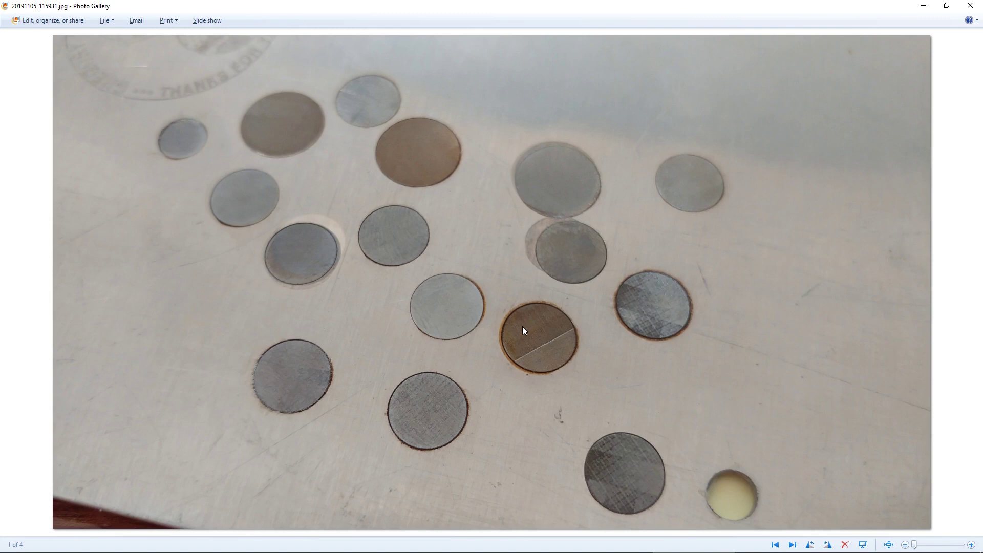
left_click(793, 544)
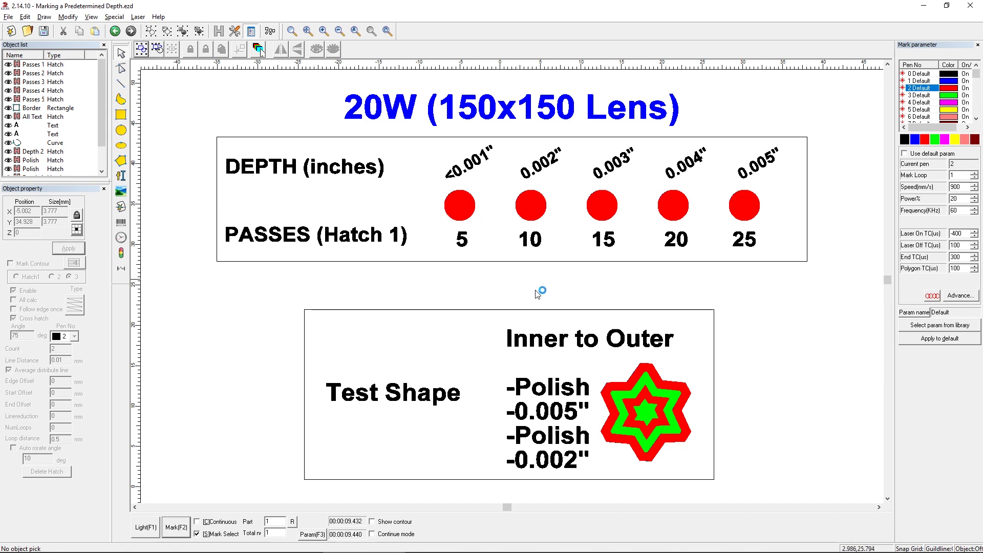
left_click(434, 198)
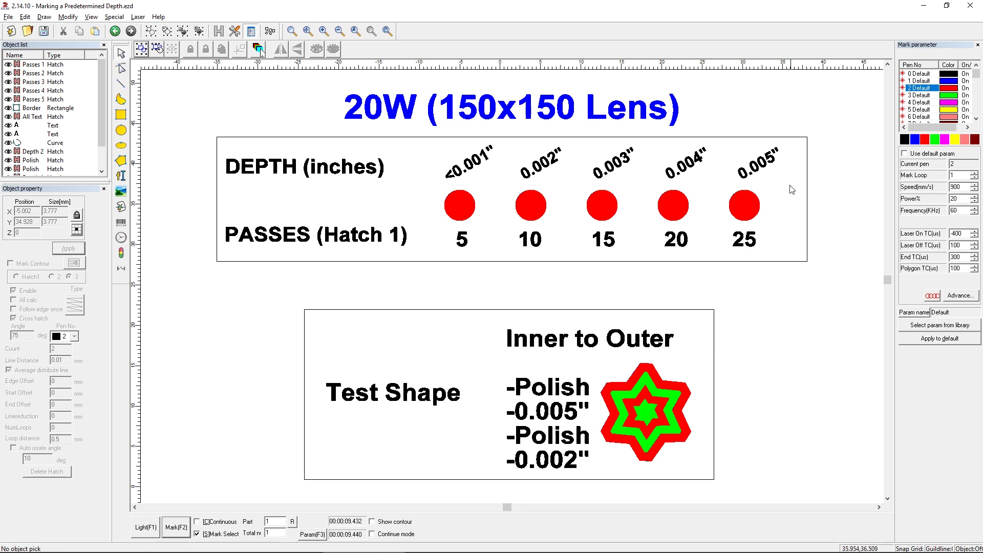
left_click(655, 363)
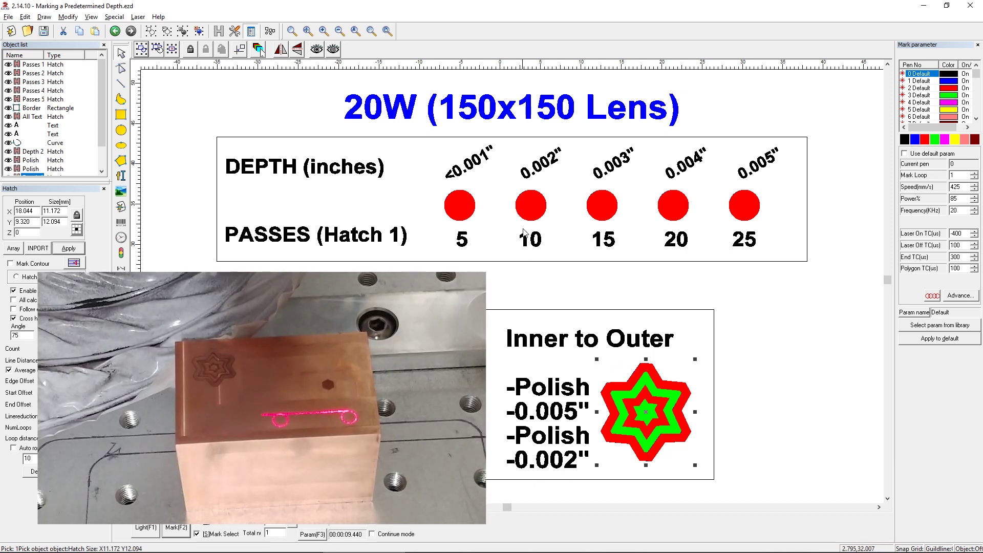
left_click(530, 214)
left_click(486, 465)
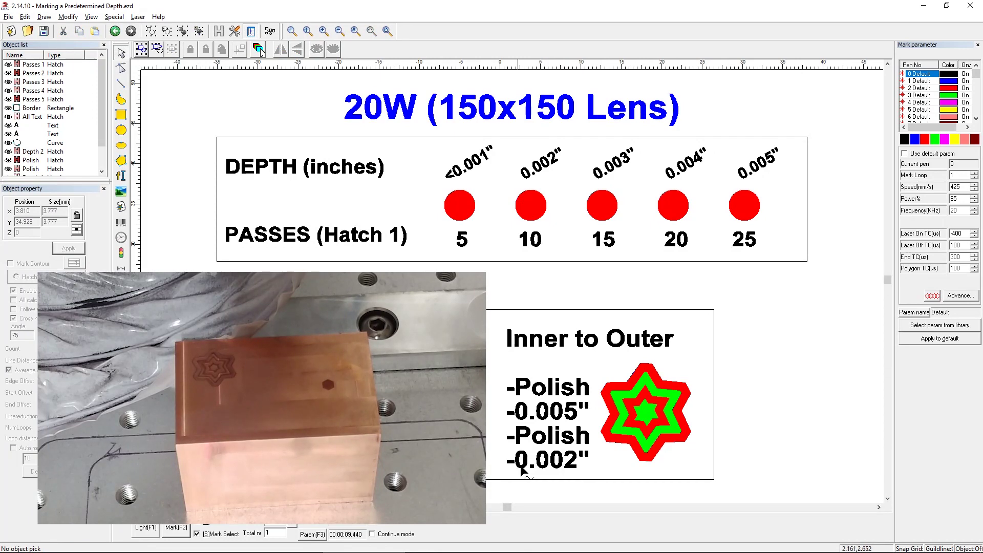